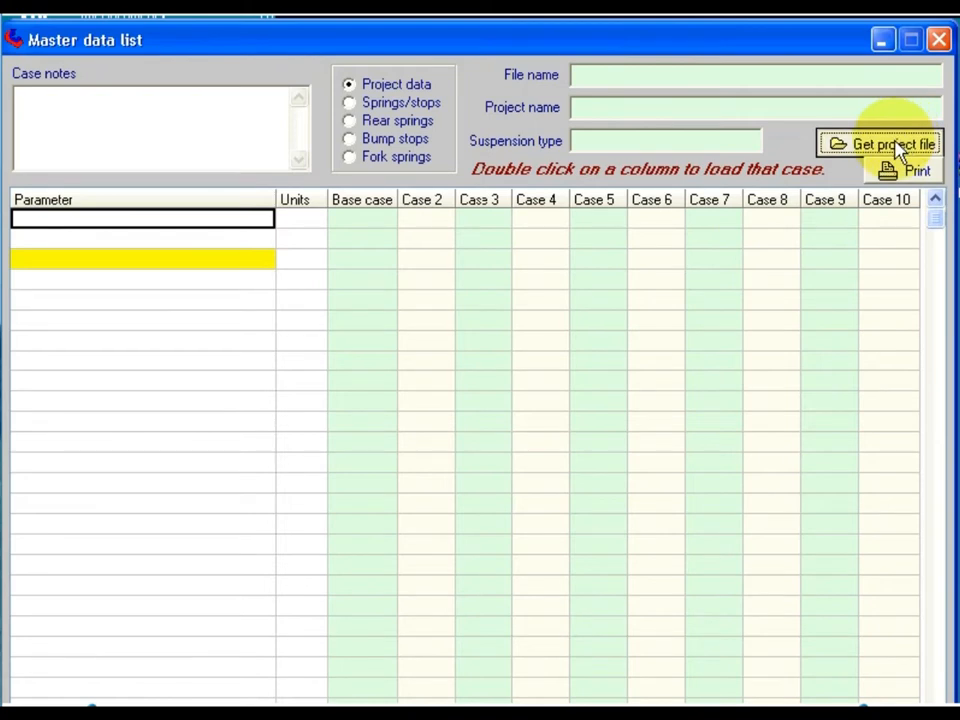
Open the project file Tutorial video.dat in the master data list and load its Case 2.
left_click(771, 503)
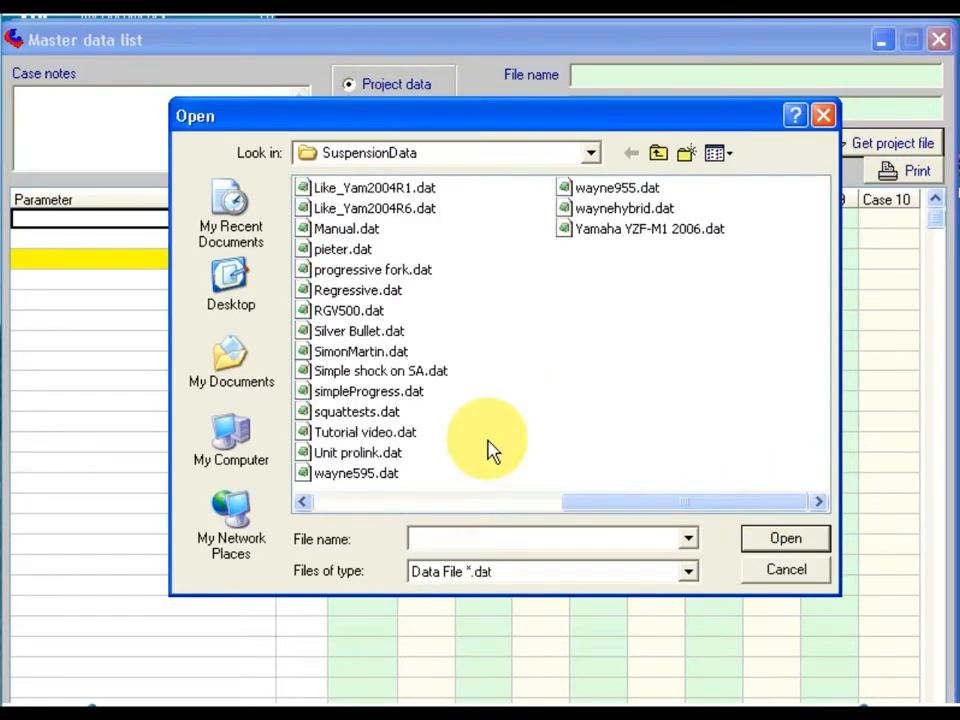
double_click(390, 440)
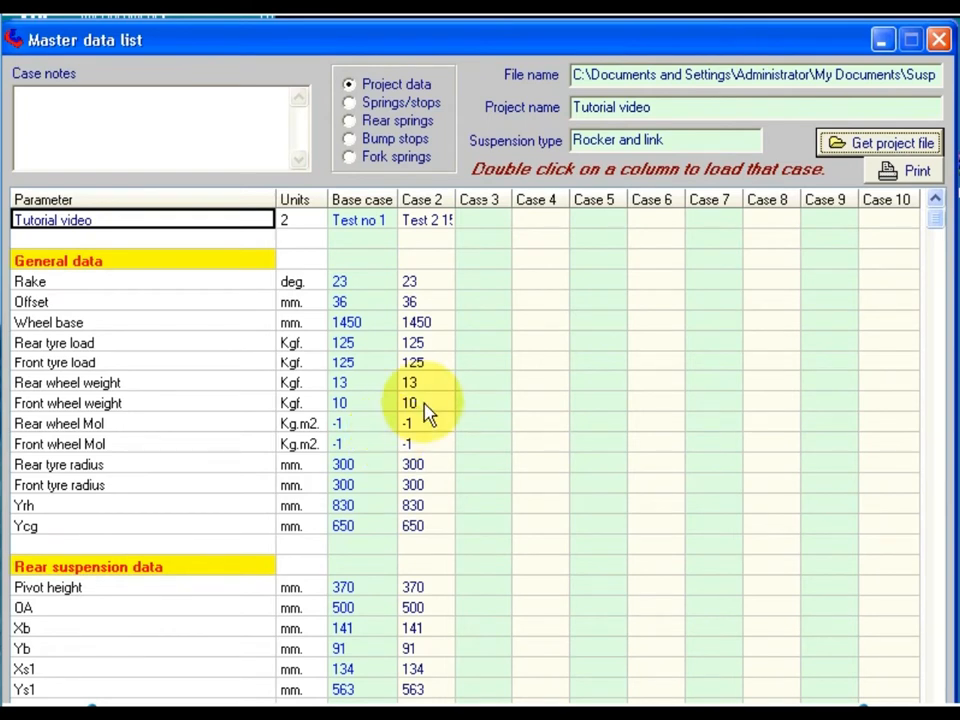
left_click(425, 322)
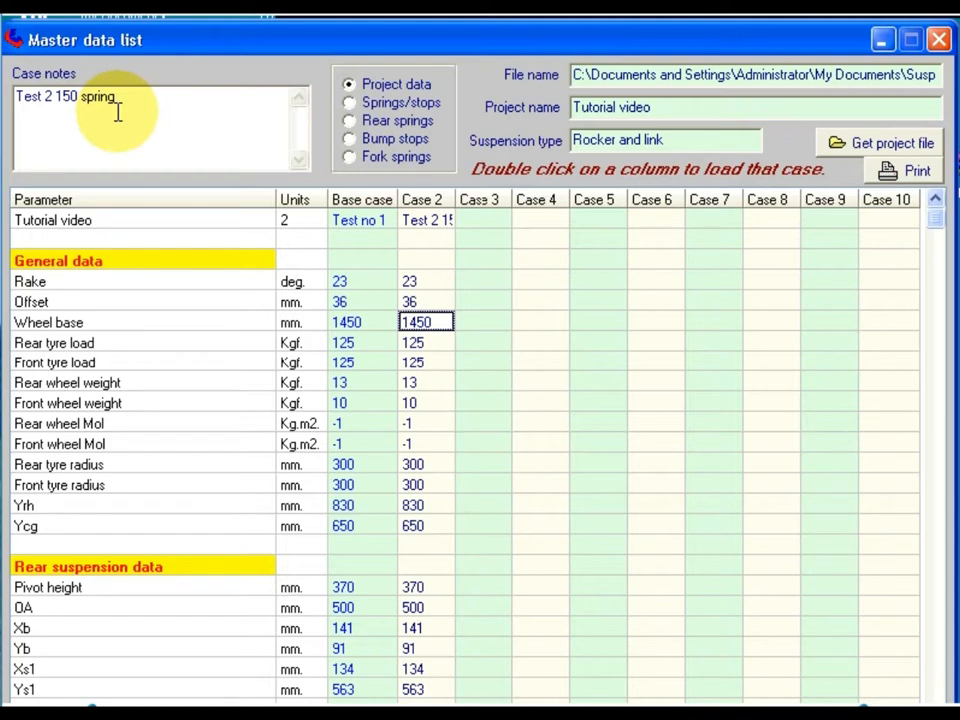
double_click(422, 372)
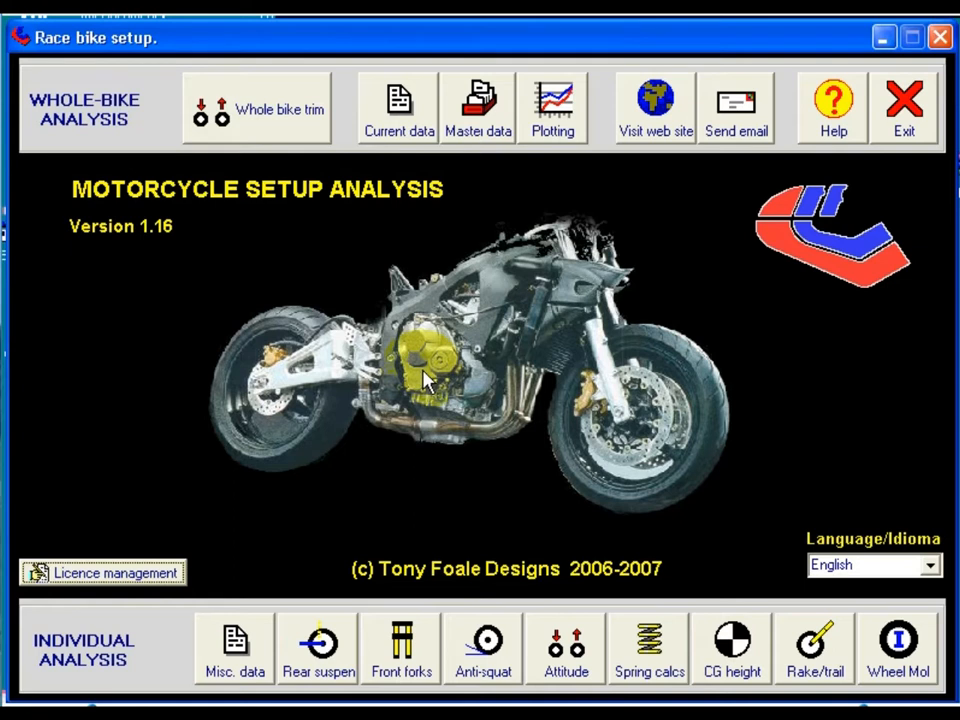
Open the whole bike trim analysis and review the current case data it uses.
left_click(265, 120)
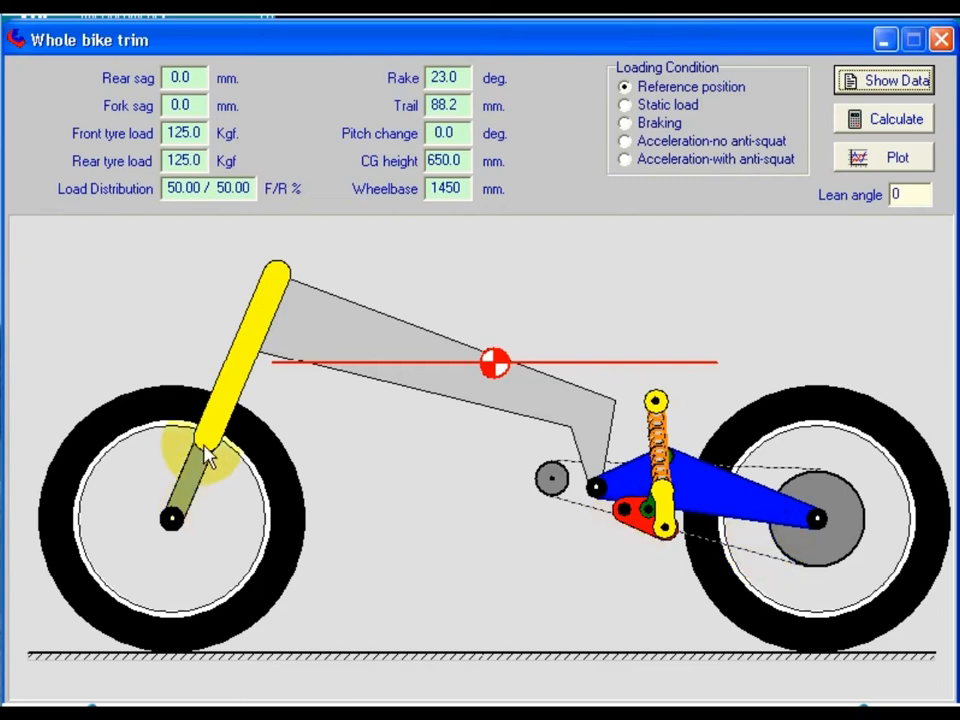
left_click(905, 81)
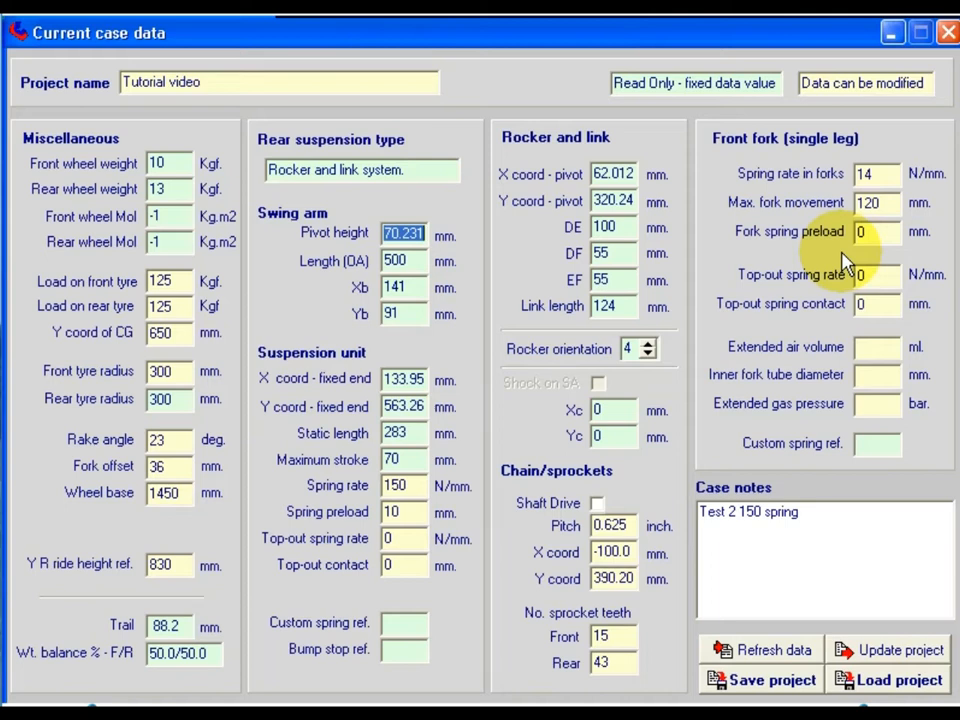
left_click(945, 33)
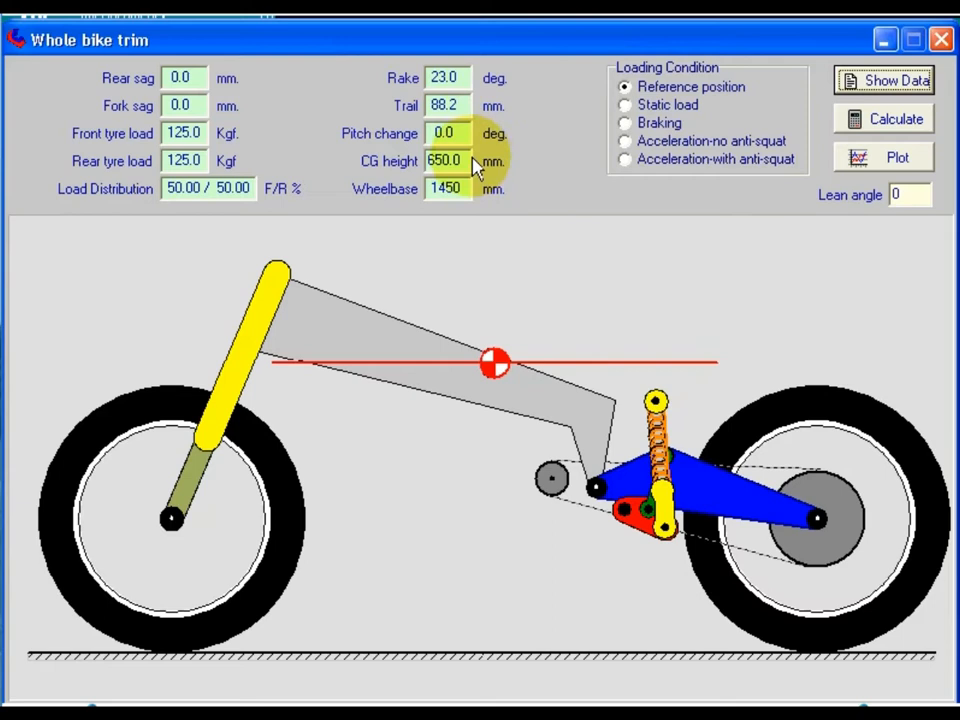
left_click(458, 188)
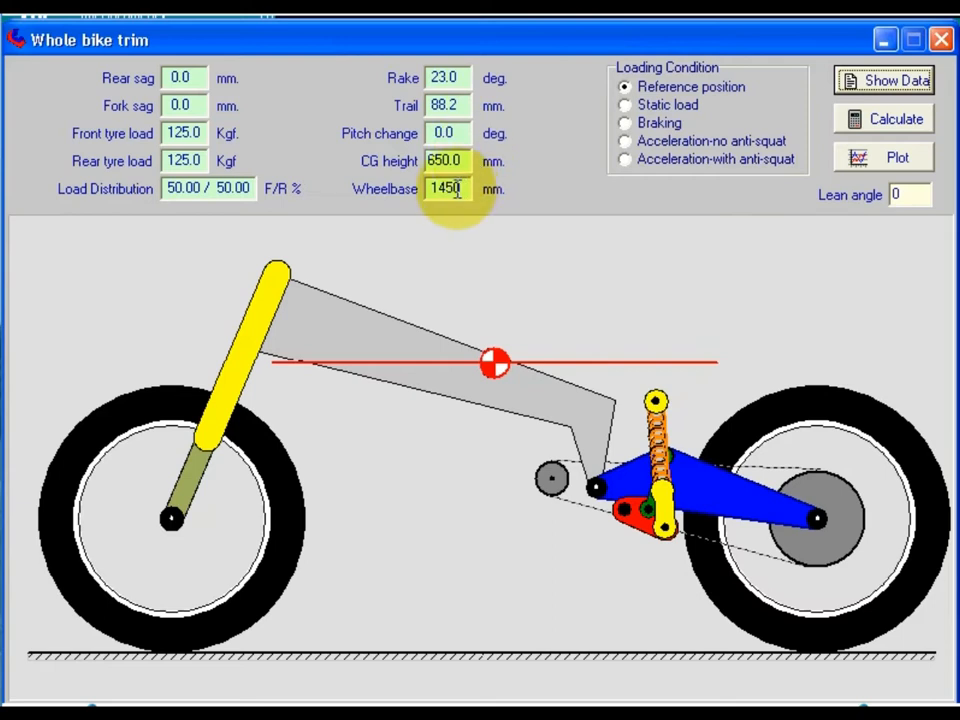
View the trim under static load, and calculate the braking trim at a deceleration of 0.7 G.
left_click(625, 105)
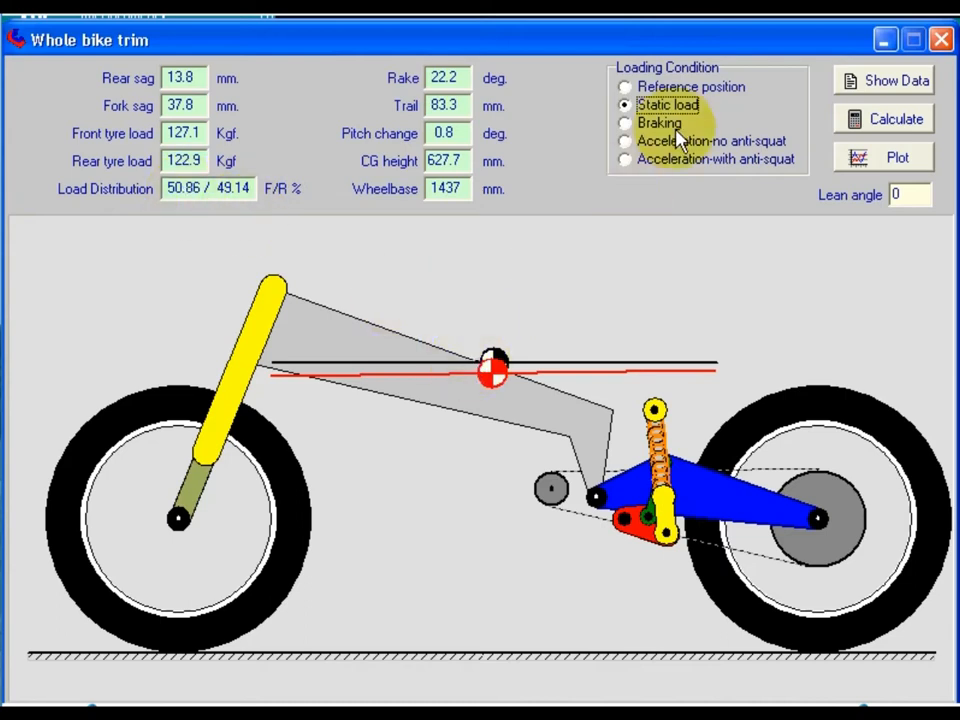
left_click(625, 124)
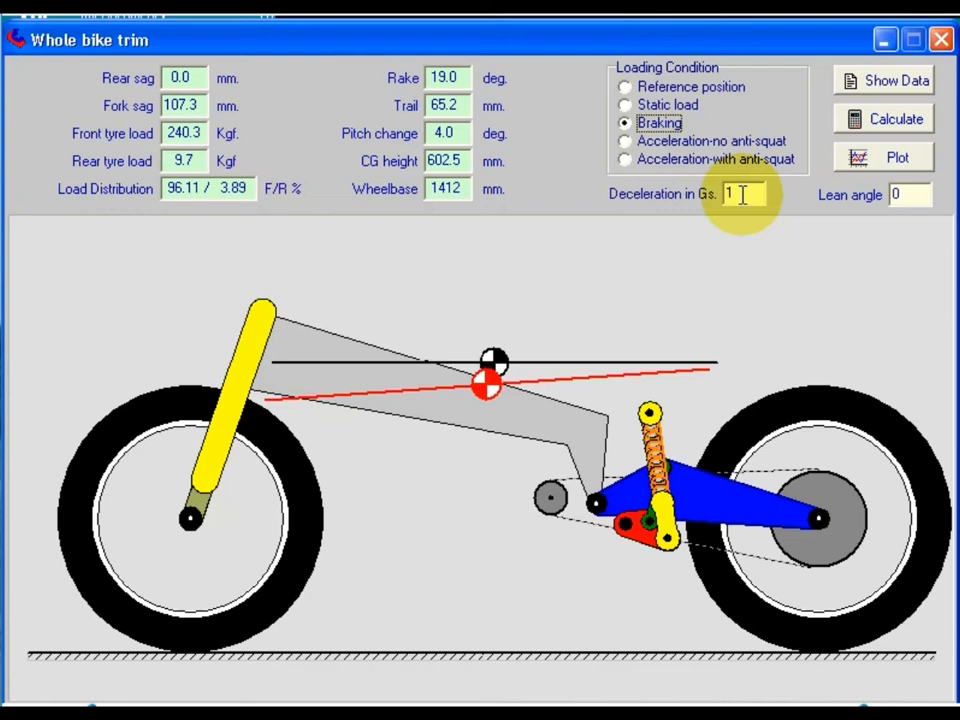
left_click_drag(742, 195, 705, 193)
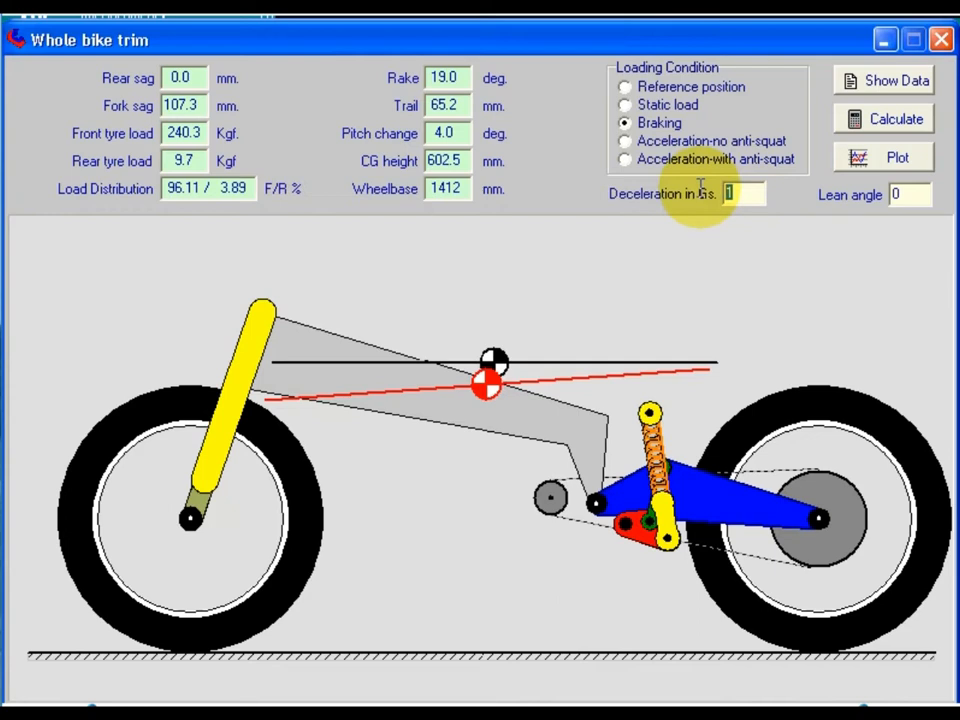
type("0.7")
left_click(895, 120)
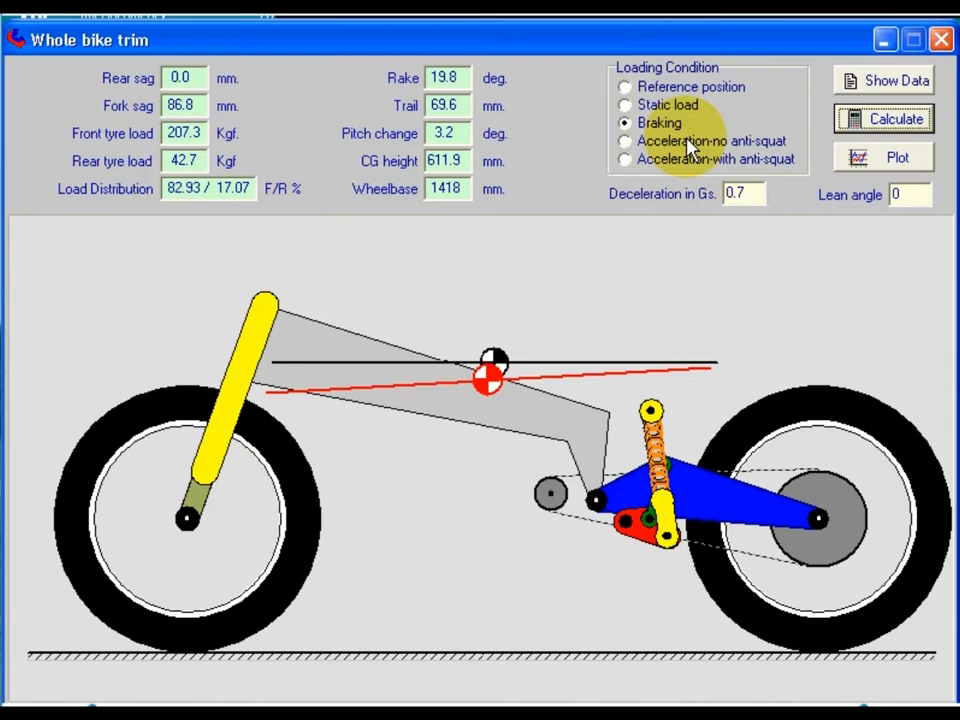
Compare the bike's trim under acceleration without anti-squat and with anti-squat.
left_click(626, 146)
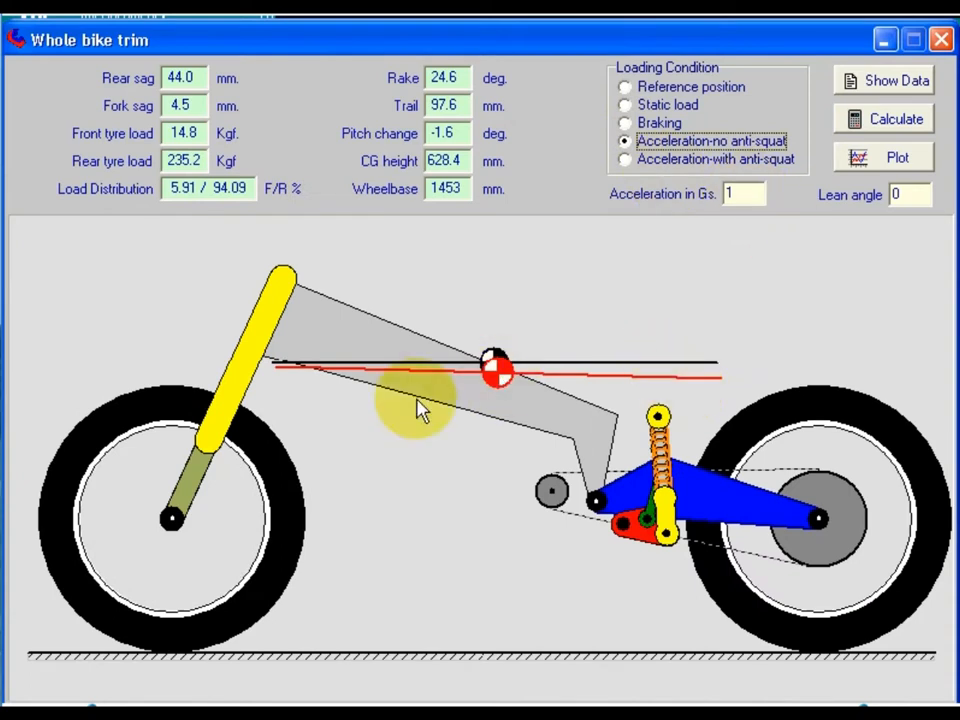
left_click(624, 160)
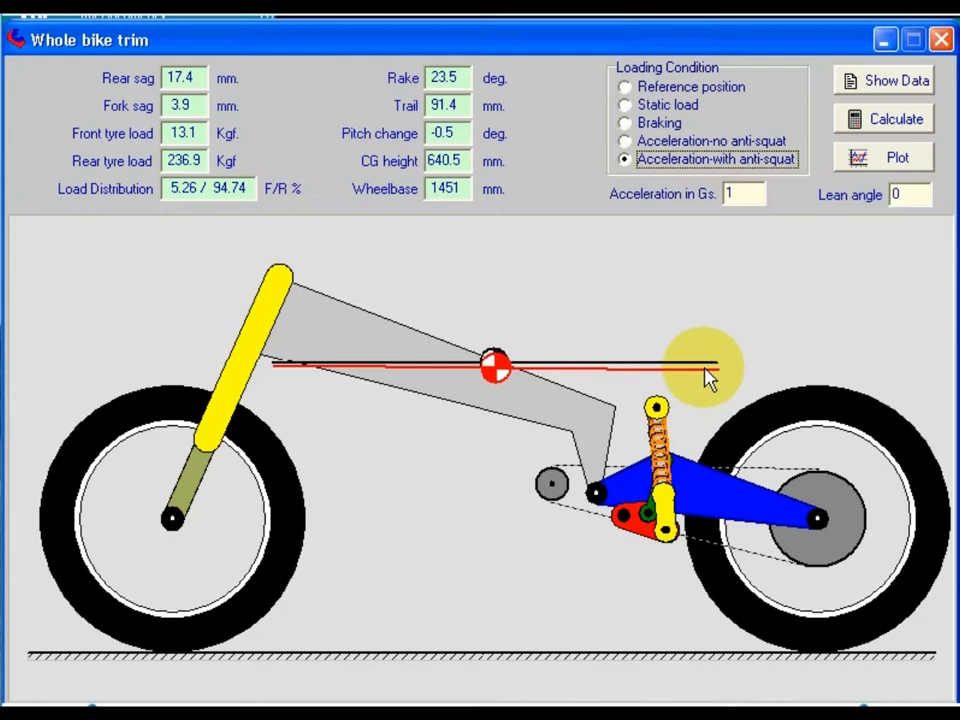
left_click(735, 193)
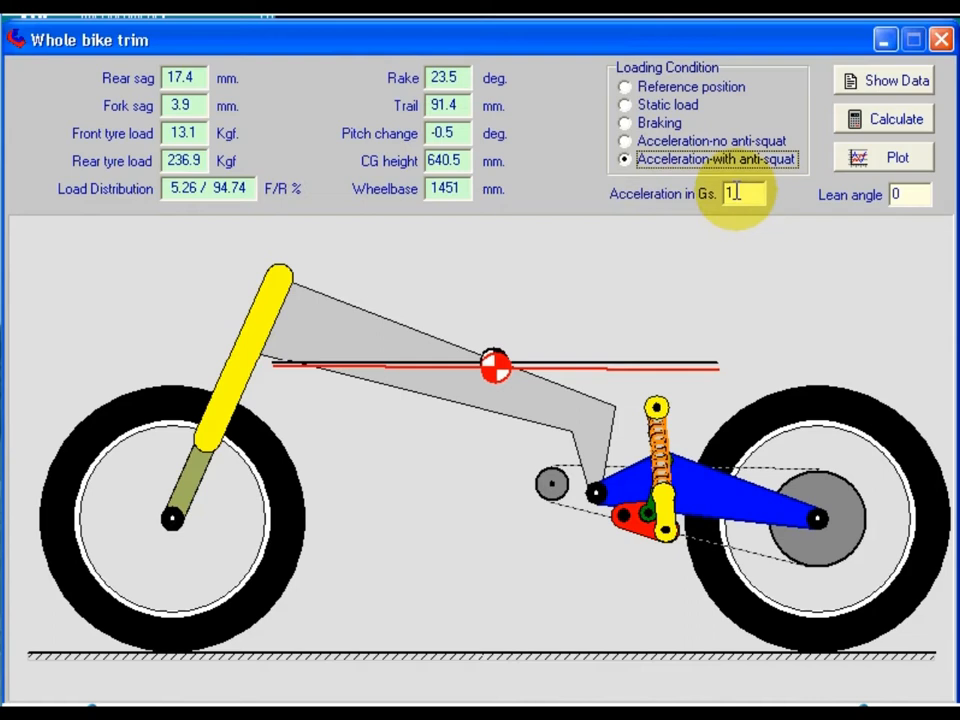
Calculate the static load trim with a lean angle of 45 degrees.
left_click(625, 104)
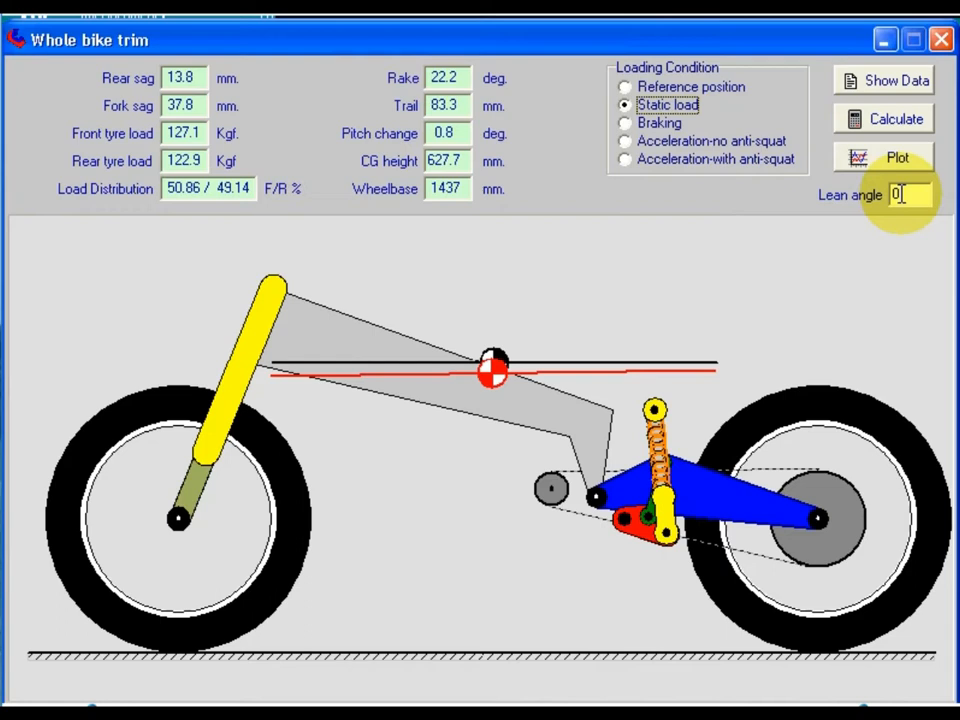
left_click_drag(901, 194, 864, 187)
type("45")
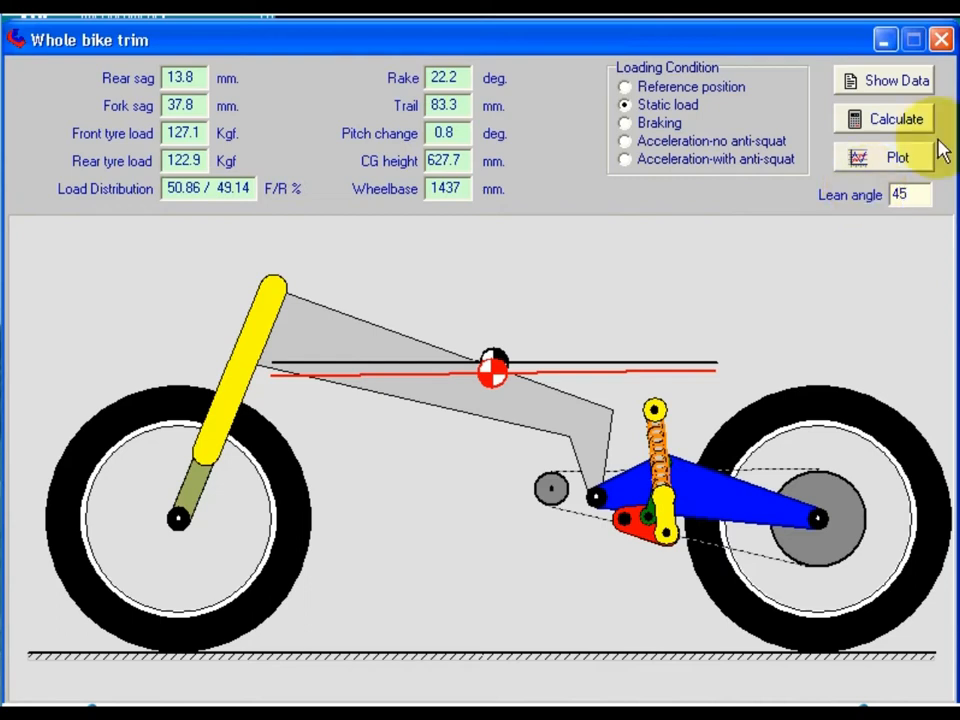
left_click(901, 121)
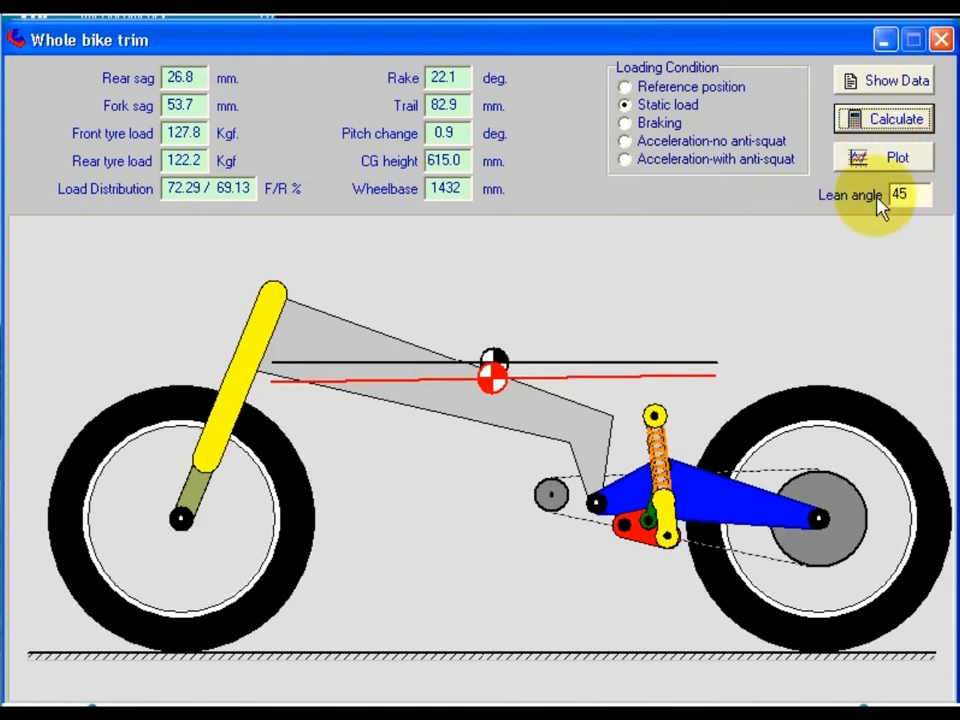
Switch the loading condition to Braking, reset the lean angle to 0 and recalculate the trim.
left_click(625, 122)
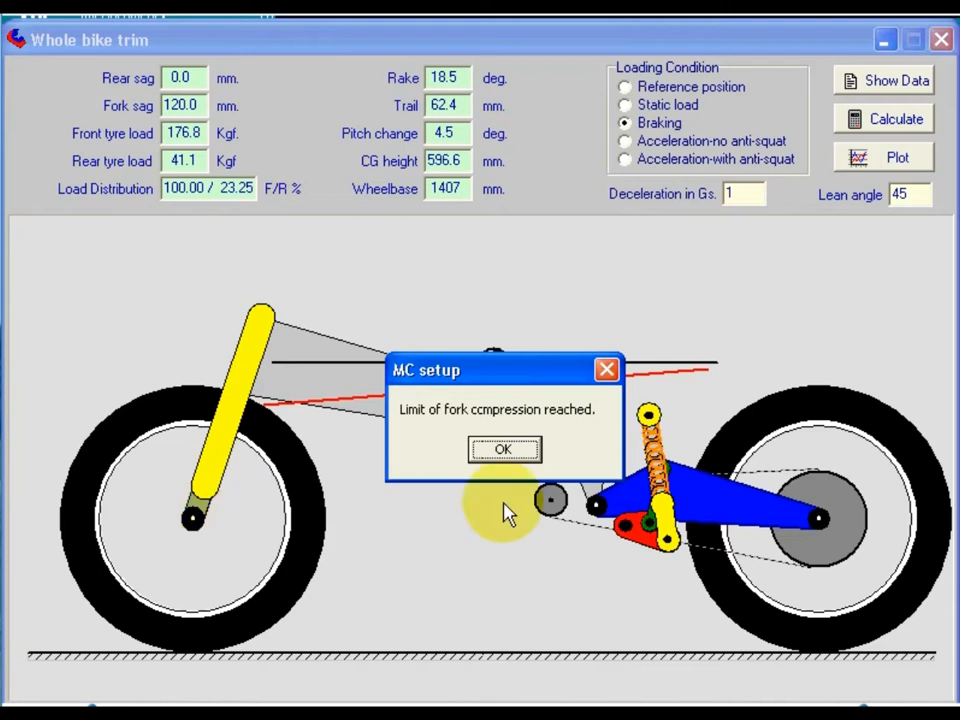
left_click(526, 451)
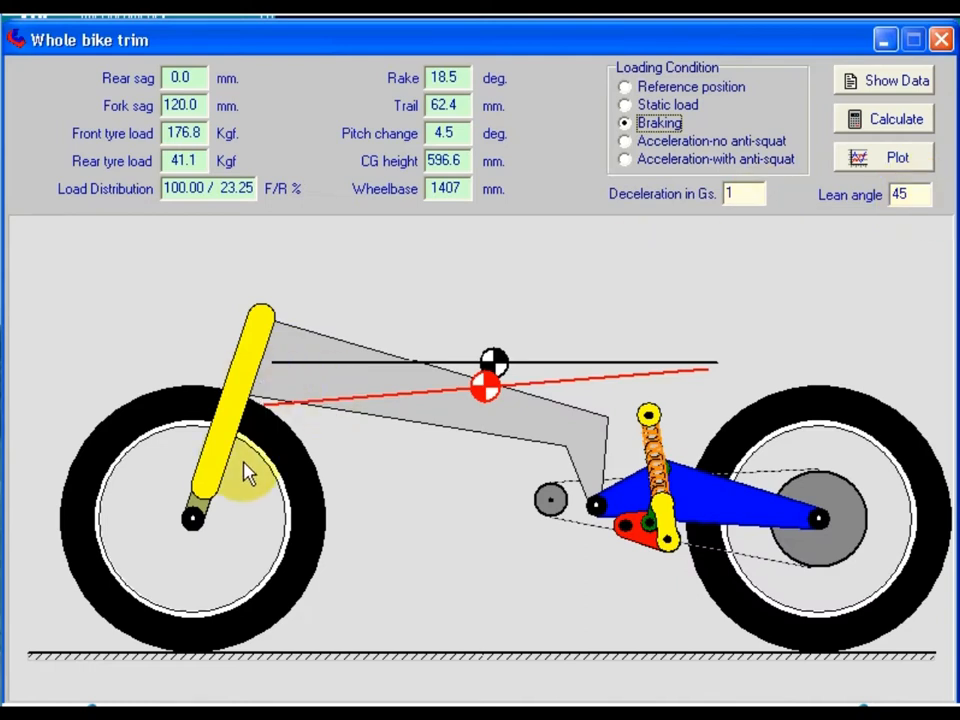
left_click_drag(912, 194, 850, 195)
type("0")
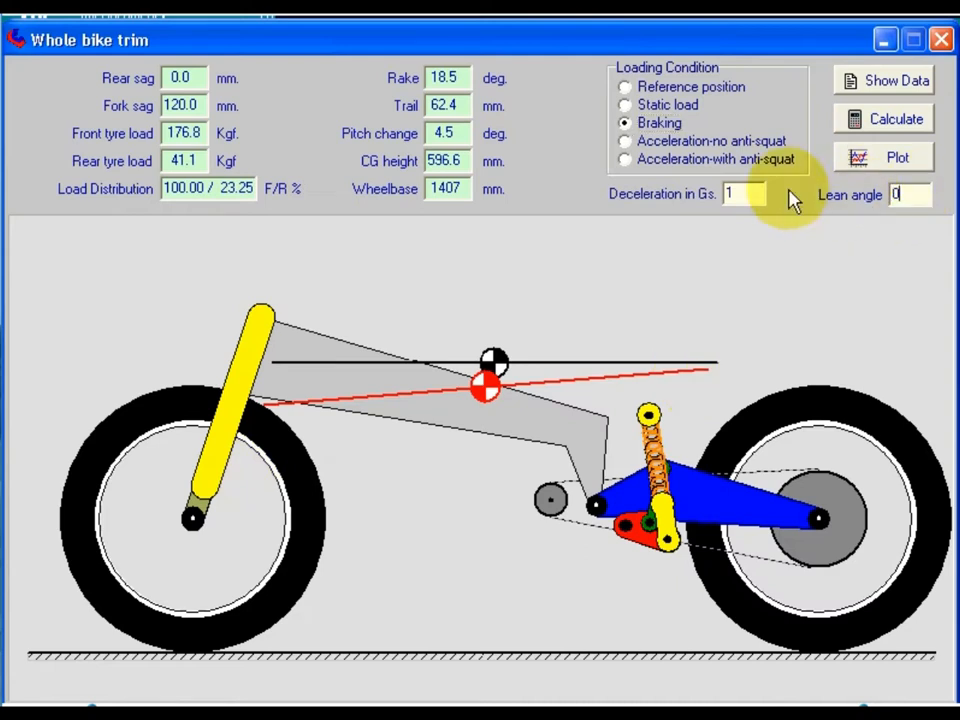
left_click(879, 119)
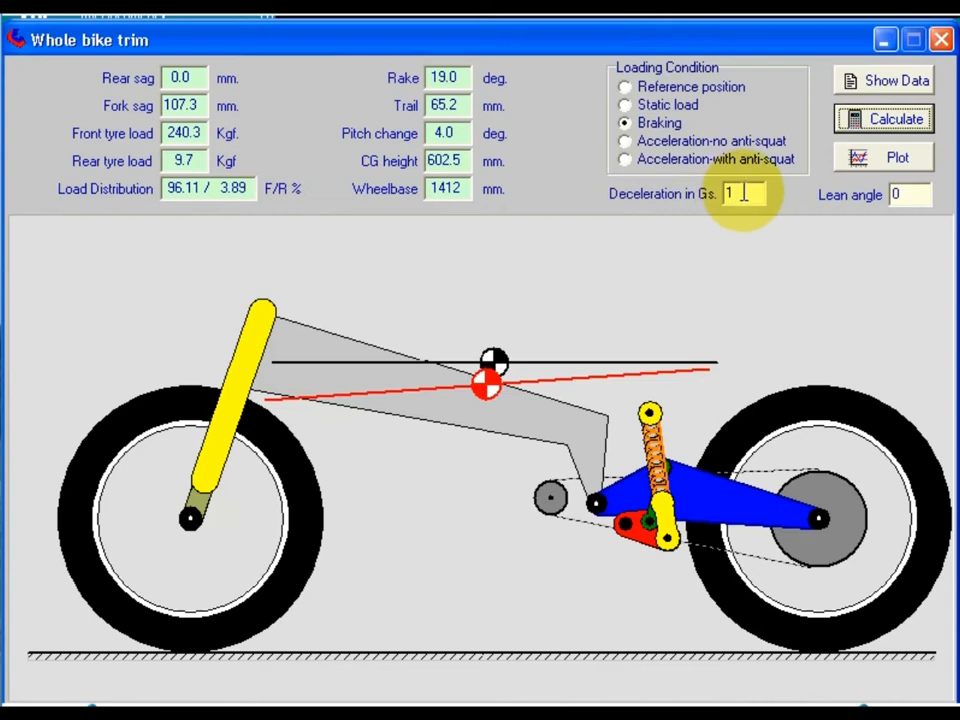
Try calculating the braking trim at a deceleration of 2 G and accept the program's limit.
left_click_drag(736, 194, 683, 193)
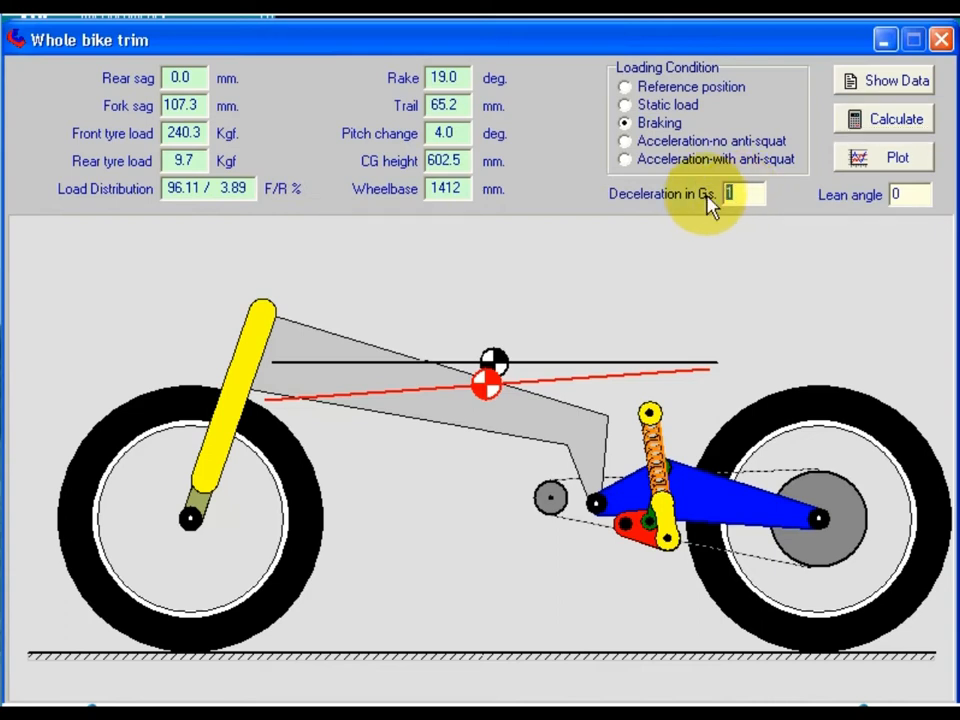
type("2")
left_click(885, 118)
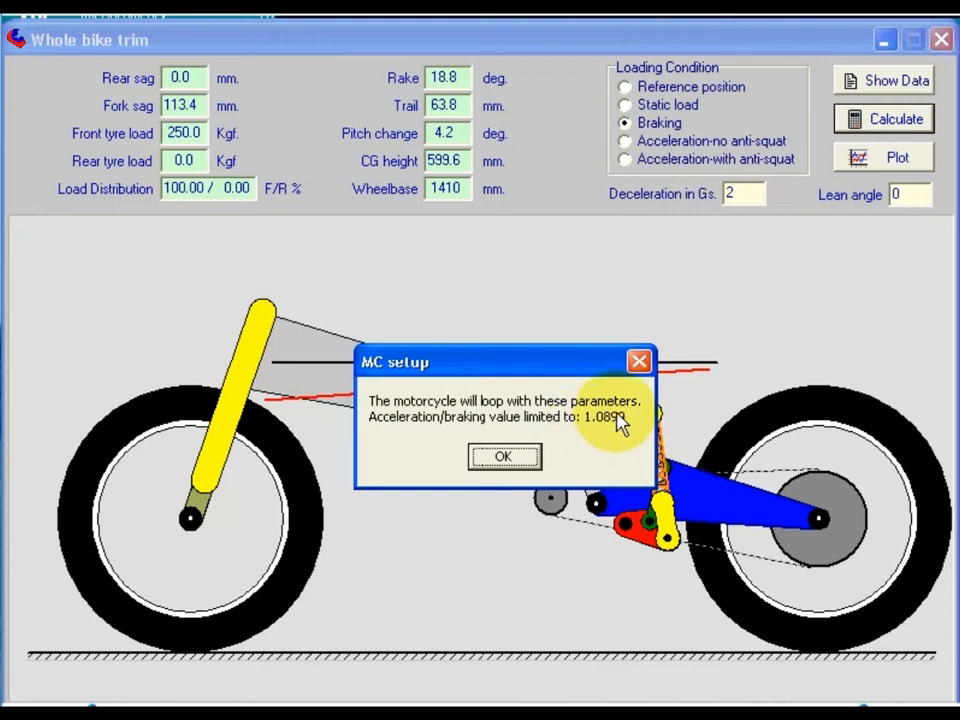
left_click(503, 460)
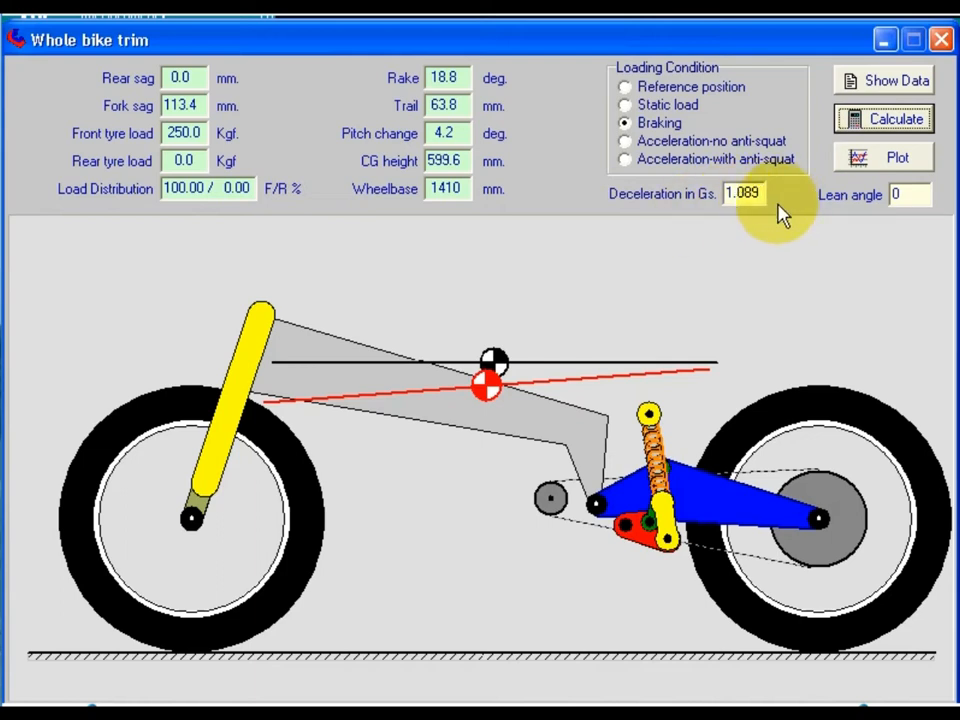
Plot the whole bike attitude and examine front/rear sag and tyre load curves for braking and acceleration.
left_click(845, 158)
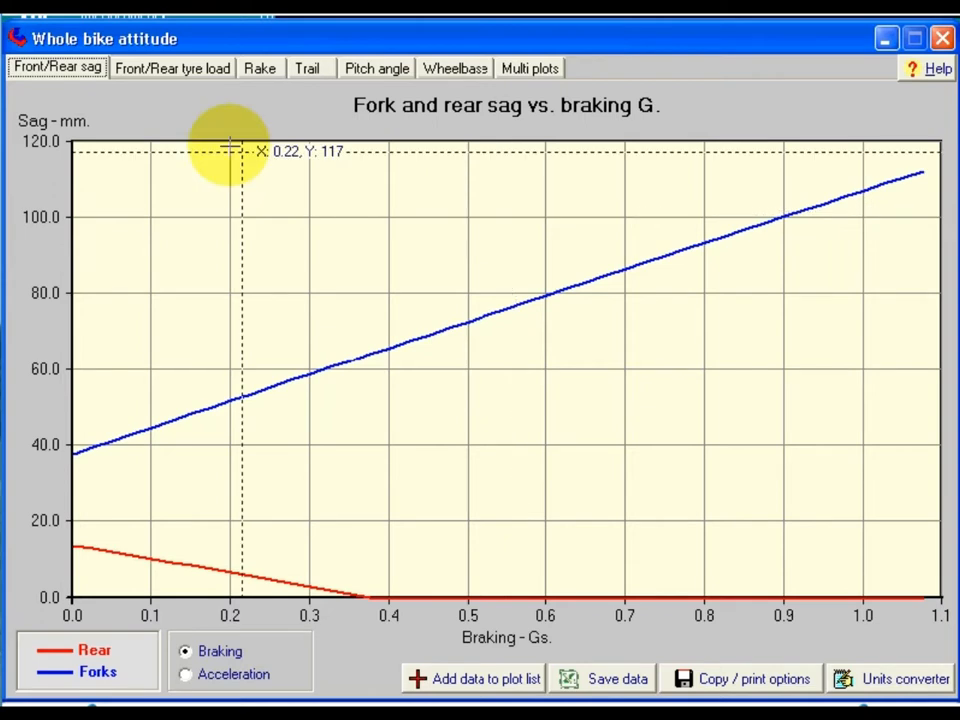
left_click(187, 676)
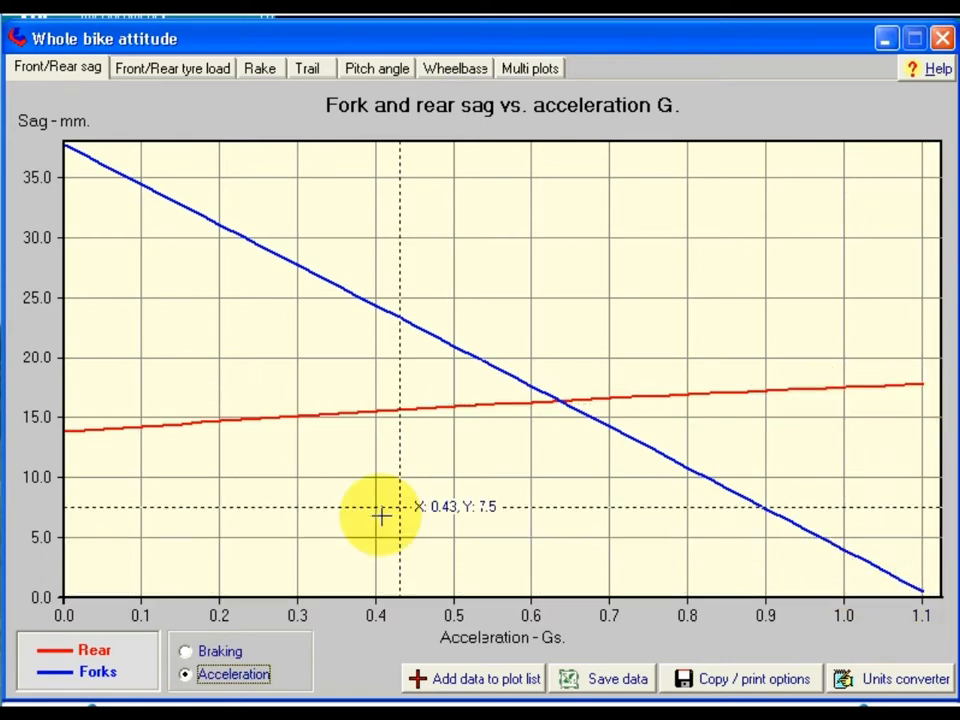
left_click(155, 76)
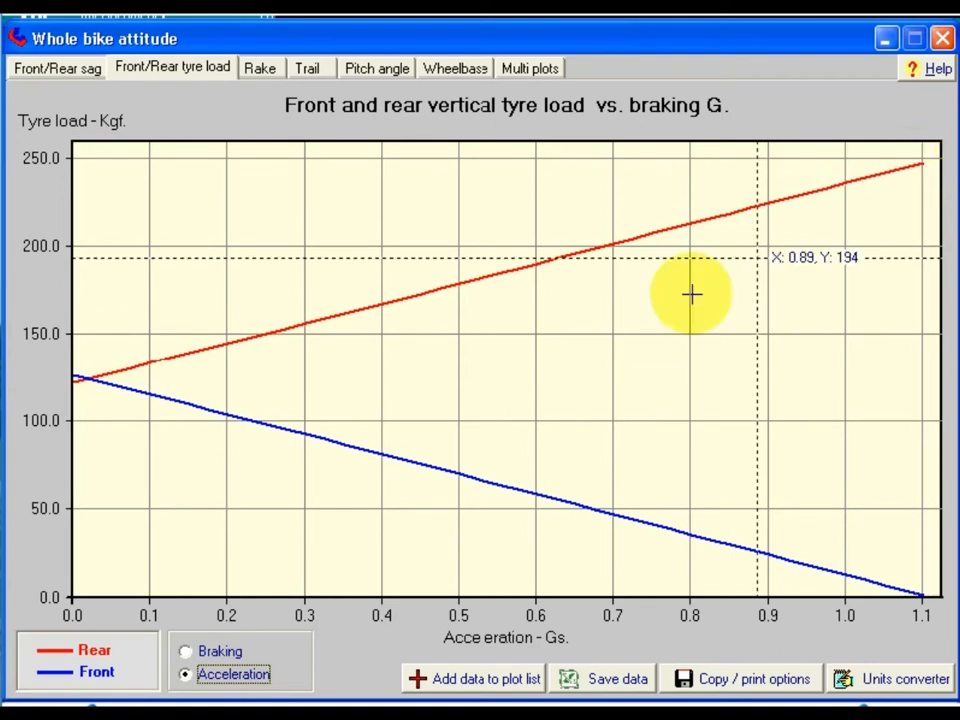
left_click(201, 650)
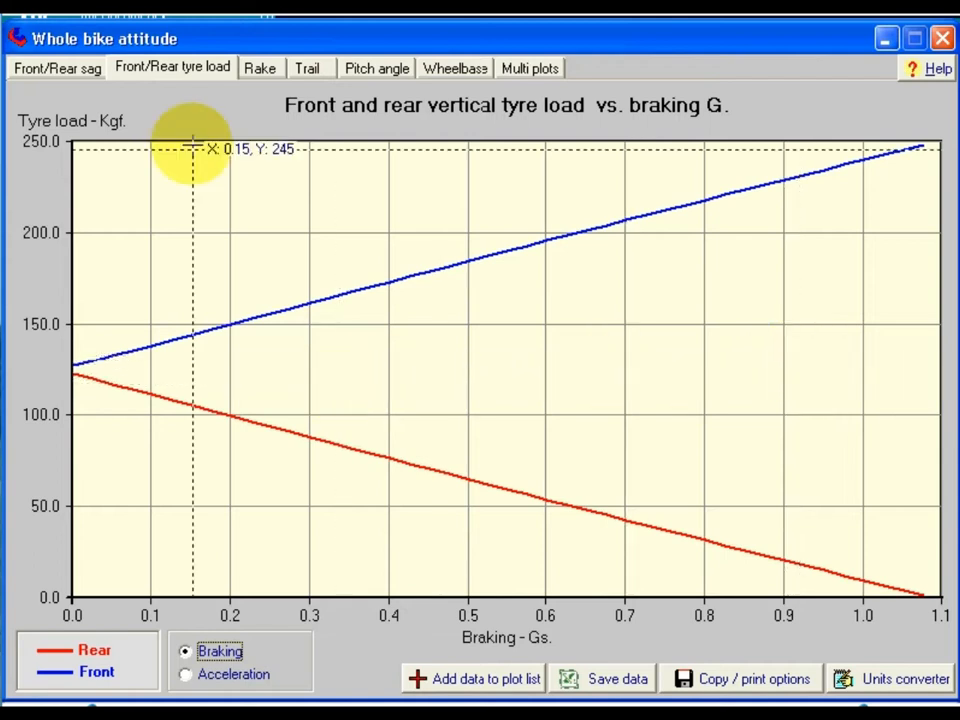
Examine the rake angle curves for braking and acceleration, comparing each with the matching front/rear sag plot.
left_click(264, 72)
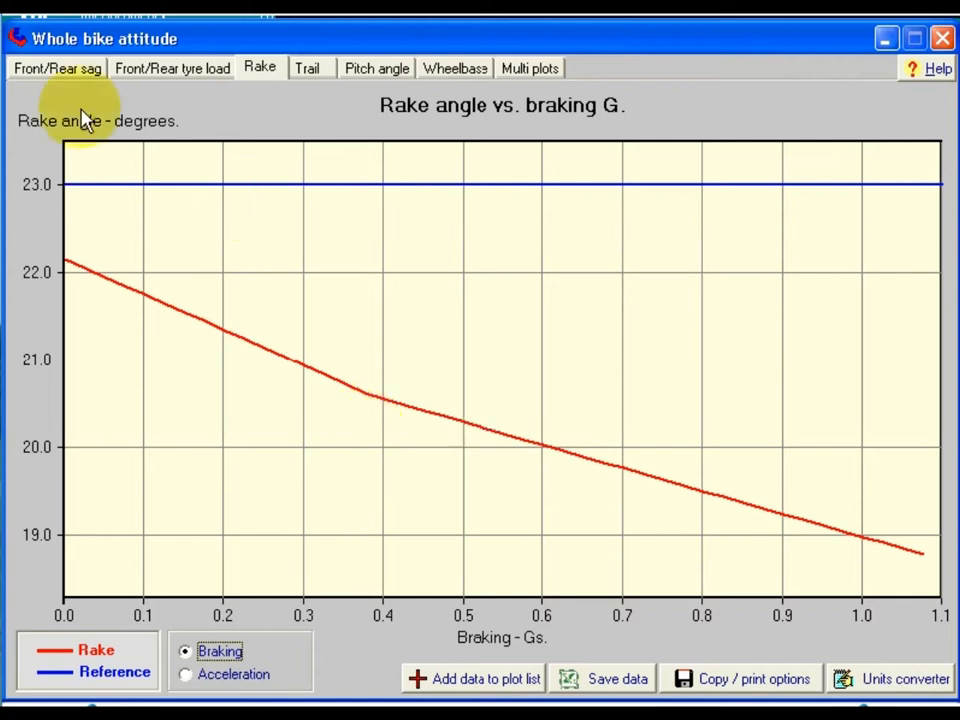
left_click(60, 72)
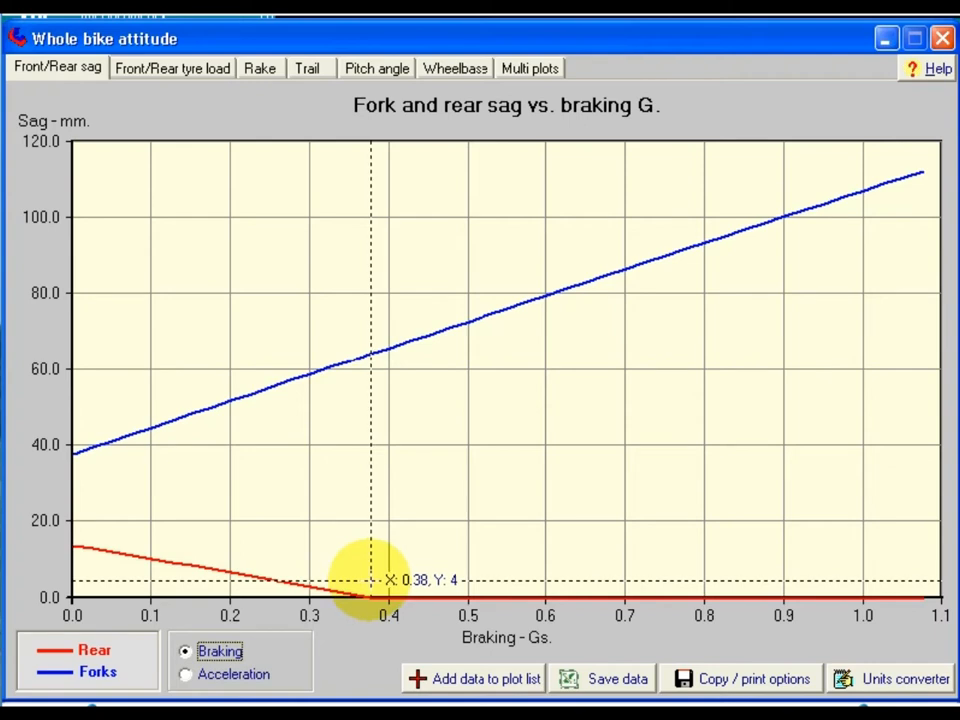
left_click(266, 70)
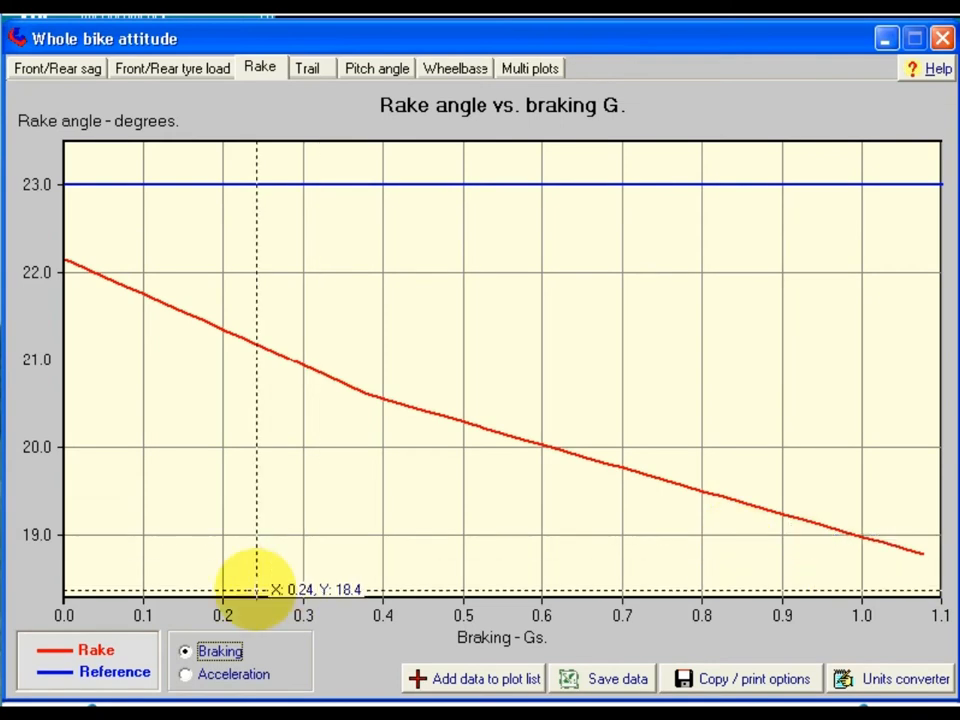
left_click(230, 680)
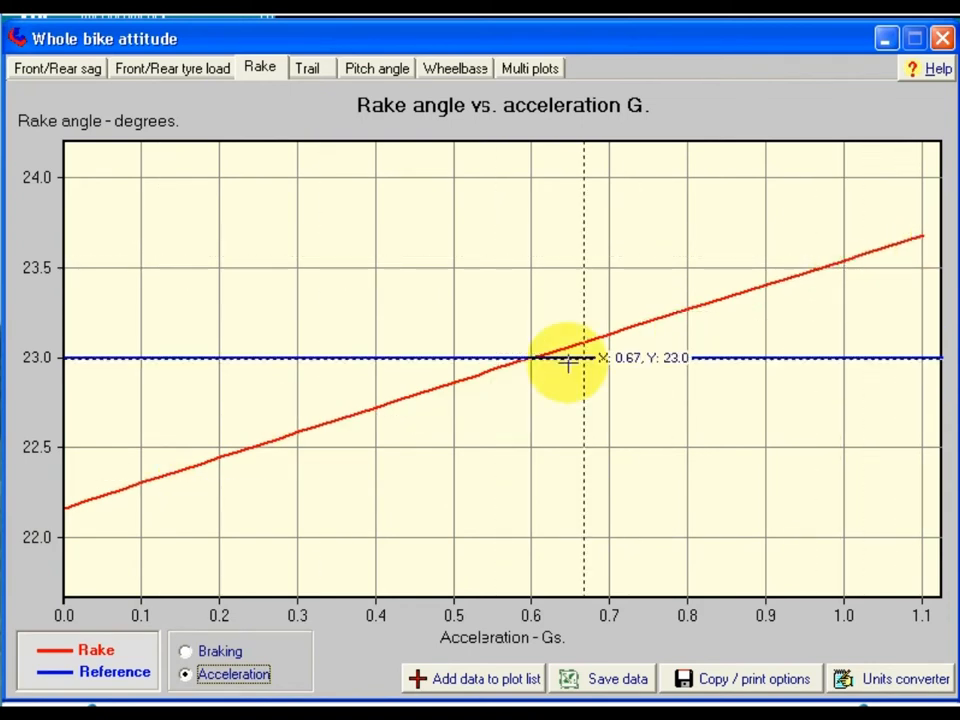
left_click(66, 74)
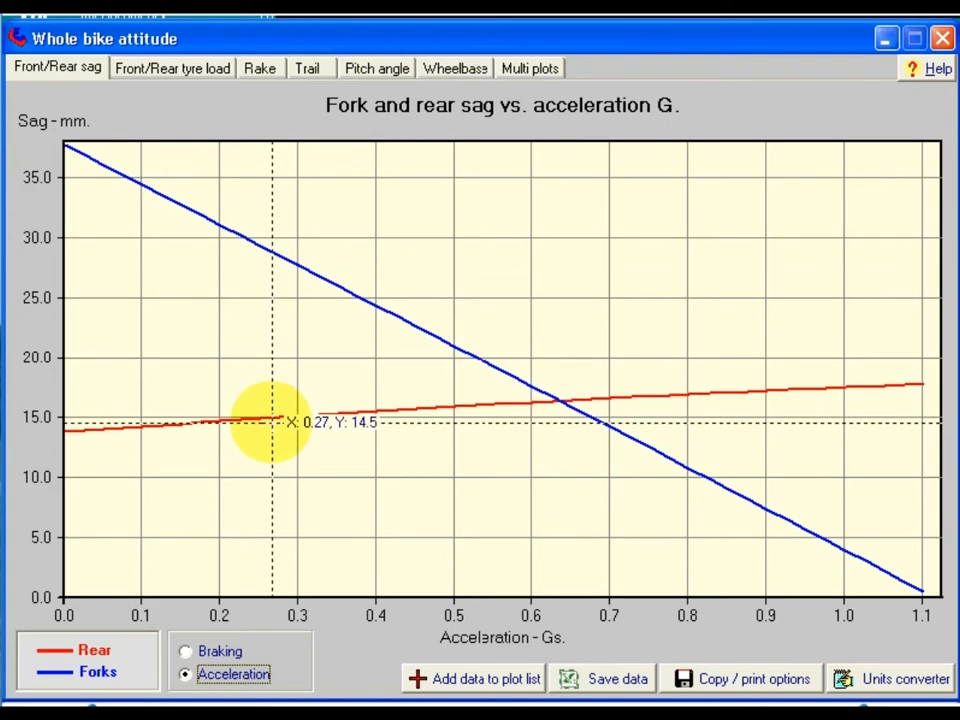
left_click(274, 76)
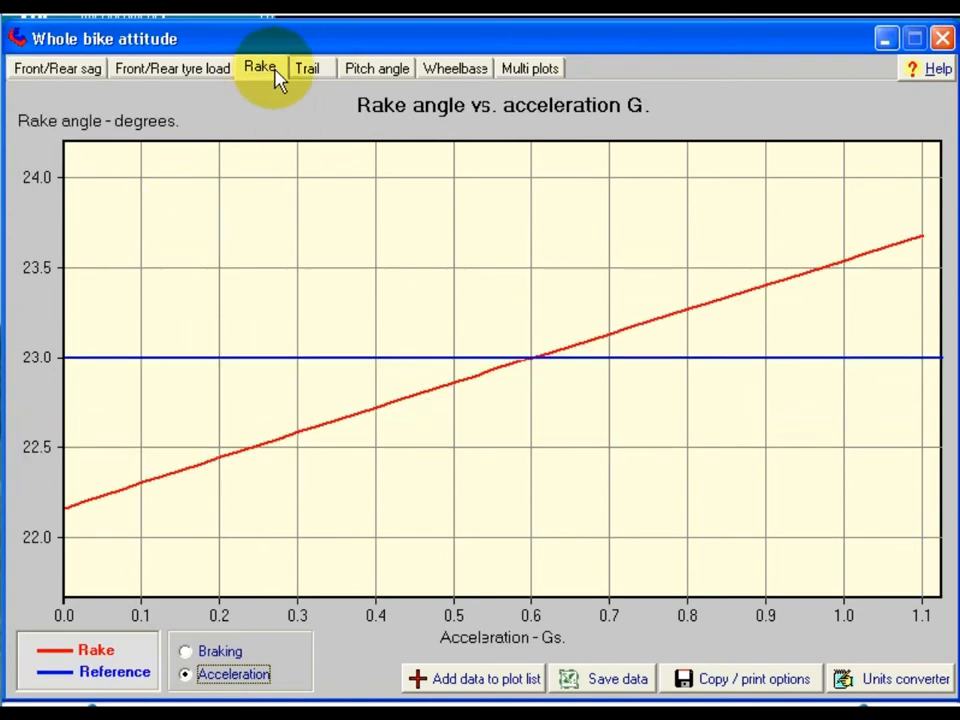
Examine the trail and wheelbase curves for both acceleration and braking, and the pitch angle curve for braking.
left_click(310, 72)
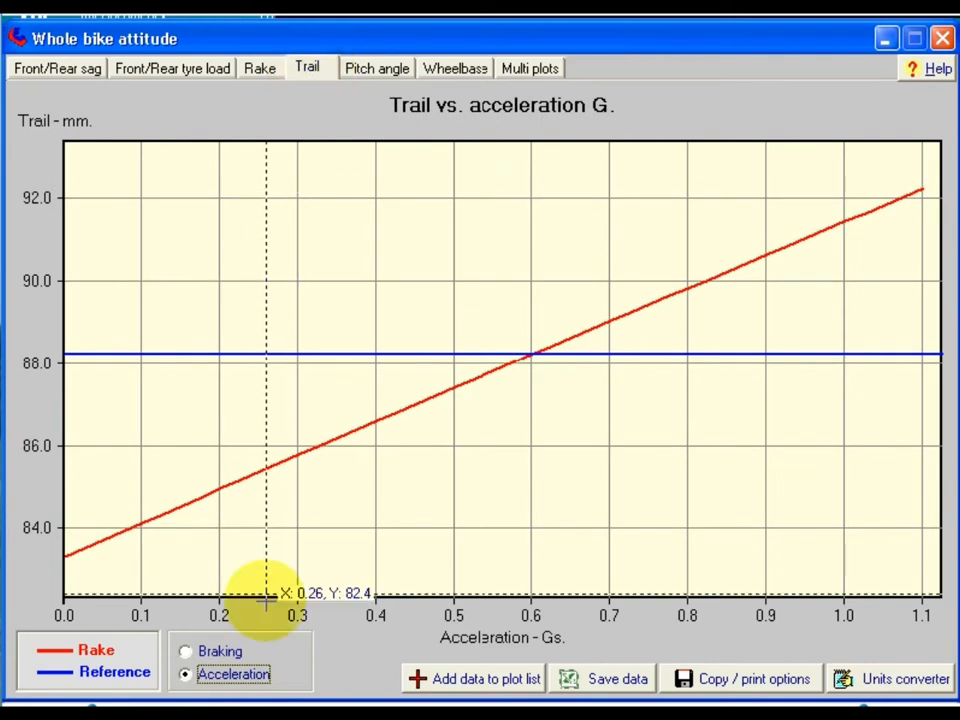
left_click(186, 652)
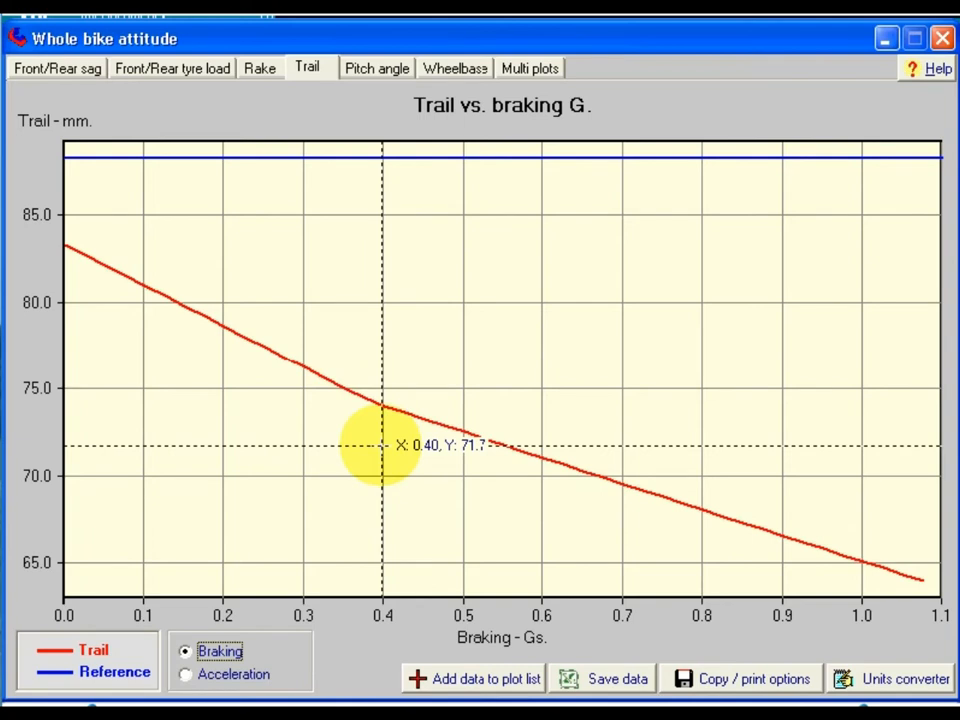
left_click(377, 72)
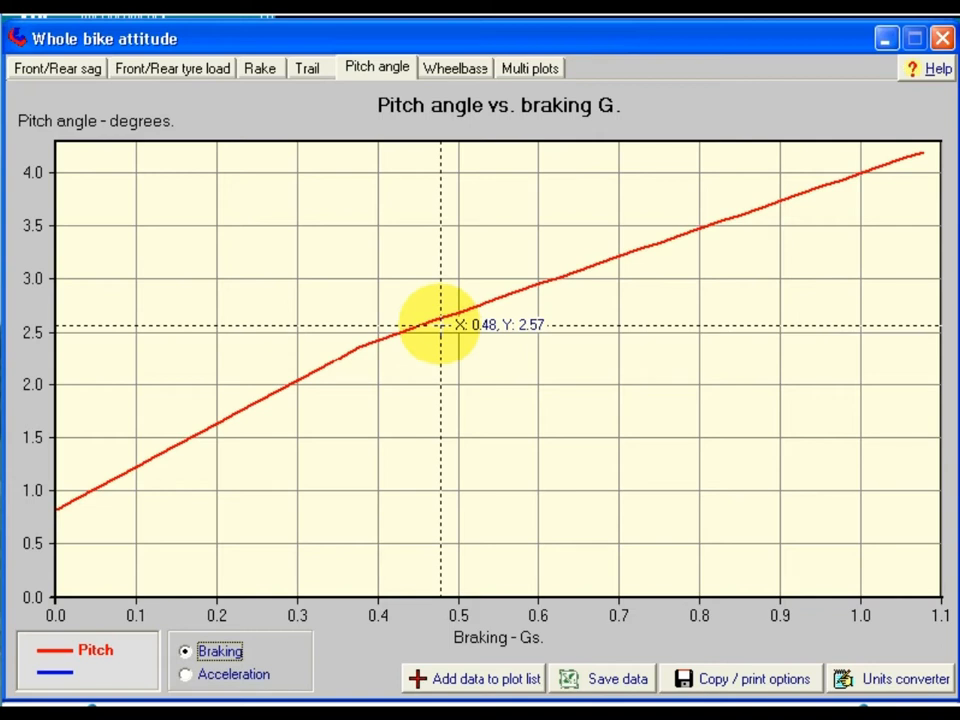
left_click(464, 75)
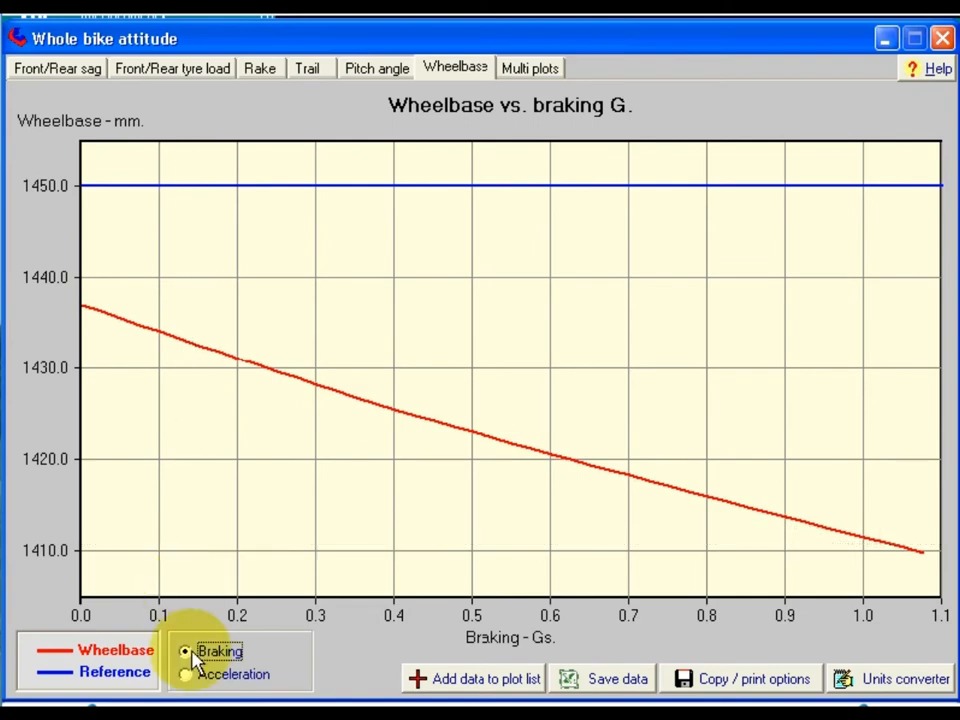
left_click(188, 676)
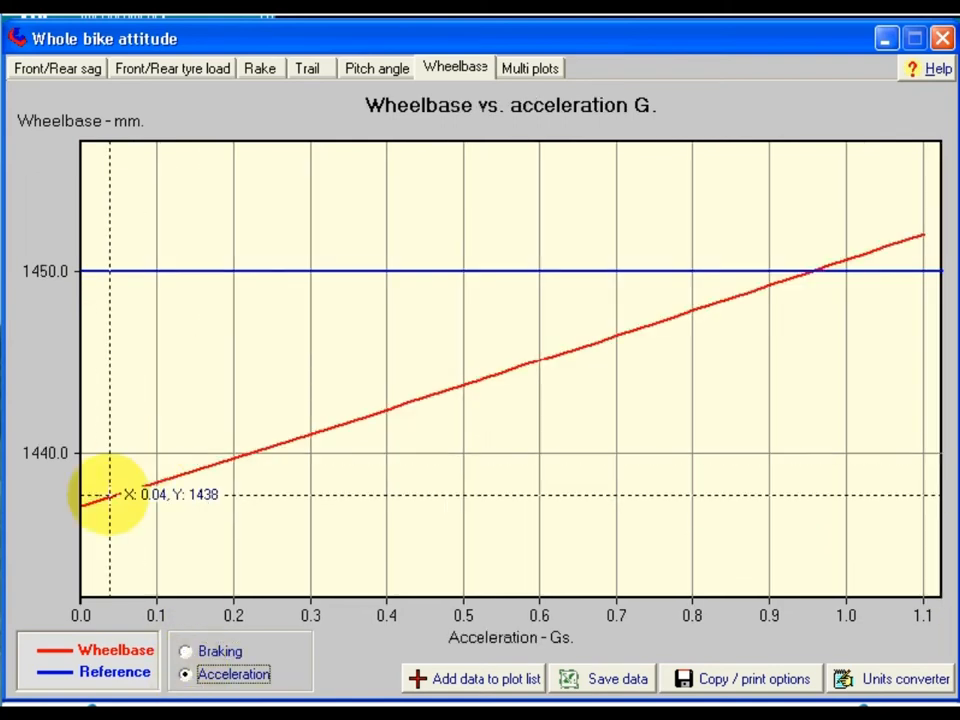